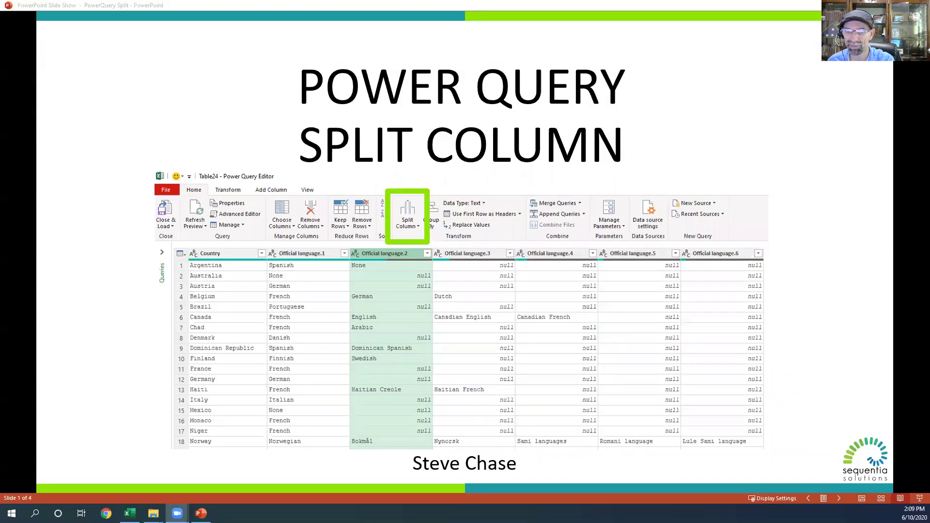
# Step: Advance the slide show from the title slide through Example Data to the Split Column by Delimiter slide
pyautogui.click(246, 262)
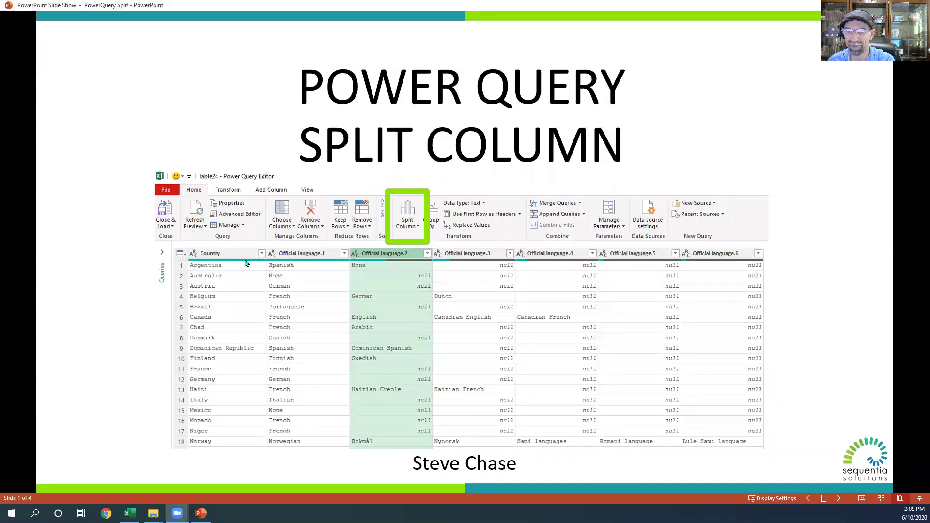
pyautogui.click(265, 304)
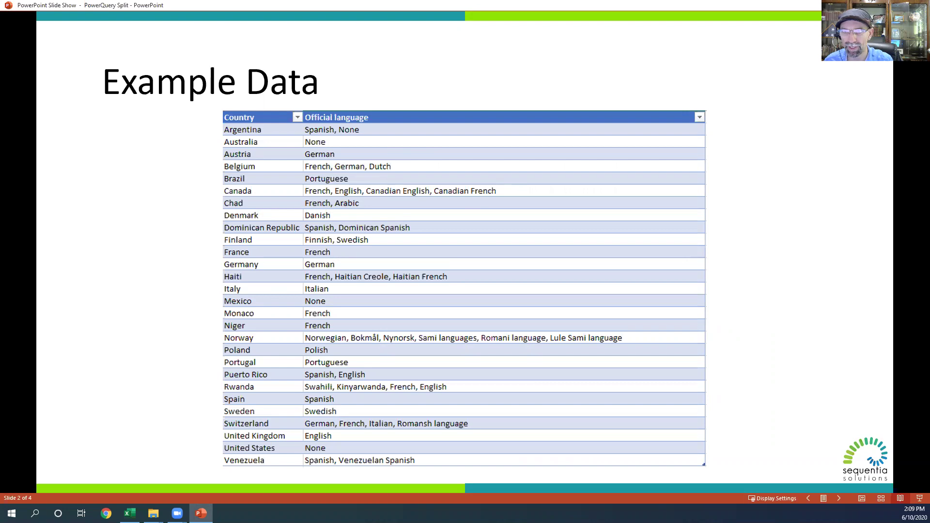
pyautogui.click(406, 234)
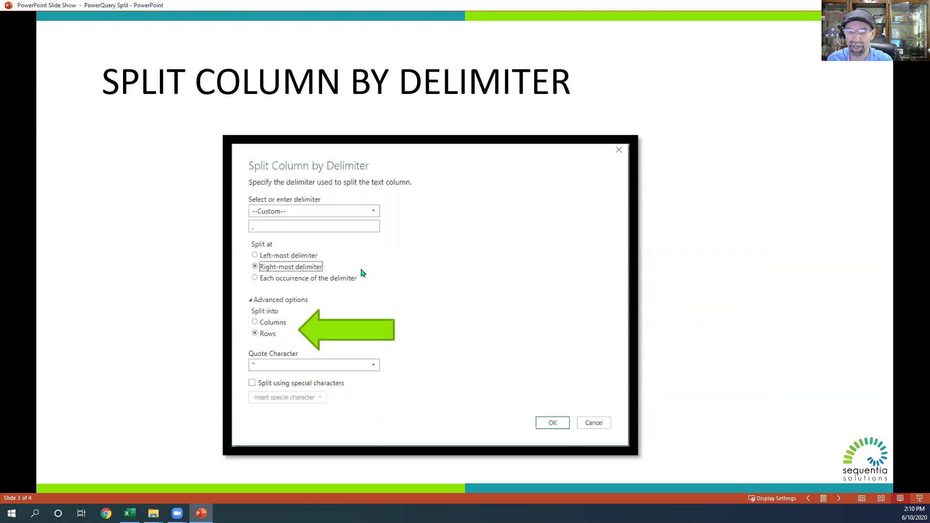
# Step: Switch to Excel and load the Country and Official language table via Data > From Table/Range
pyautogui.moveTo(130, 513)
pyautogui.click(131, 463)
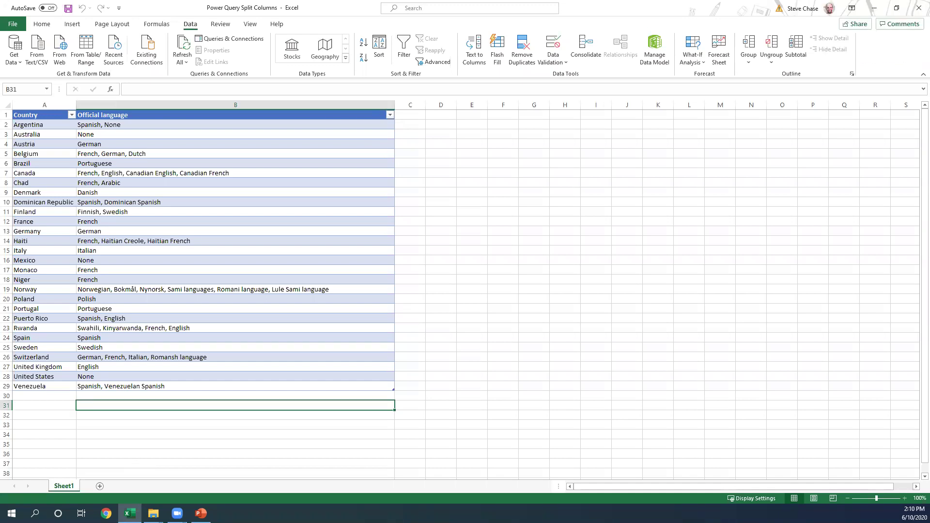
pyautogui.click(230, 261)
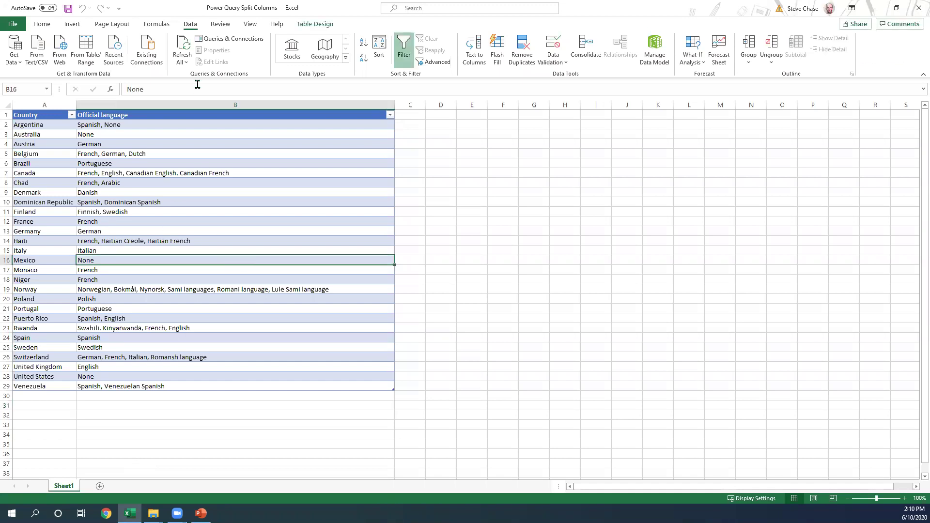
pyautogui.click(87, 46)
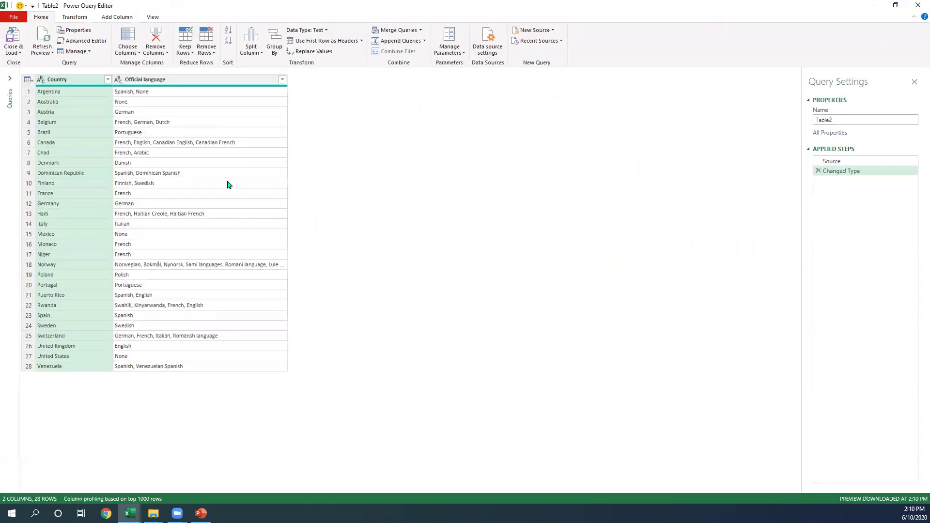
# Step: Split Official language by a custom comma delimiter at each occurrence, with advanced options shown
pyautogui.click(161, 83)
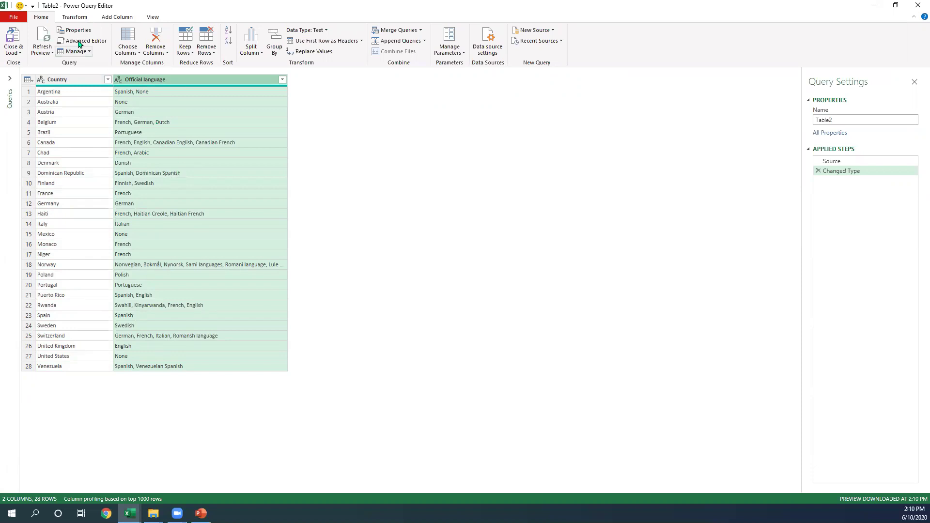
pyautogui.click(251, 54)
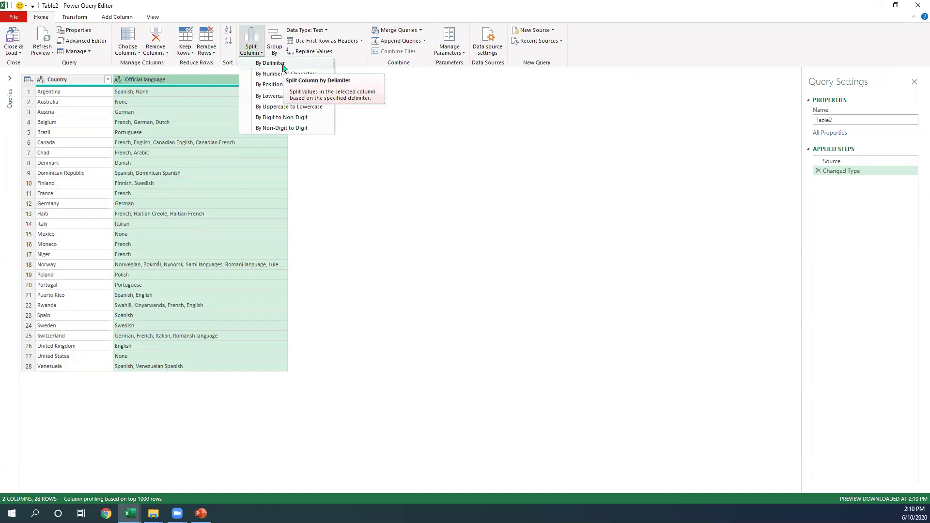
pyautogui.click(299, 67)
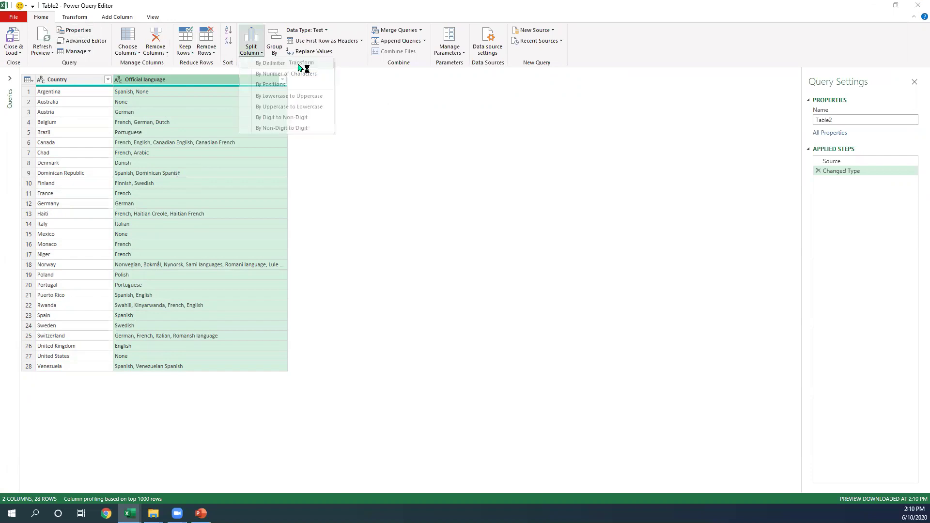
pyautogui.click(413, 231)
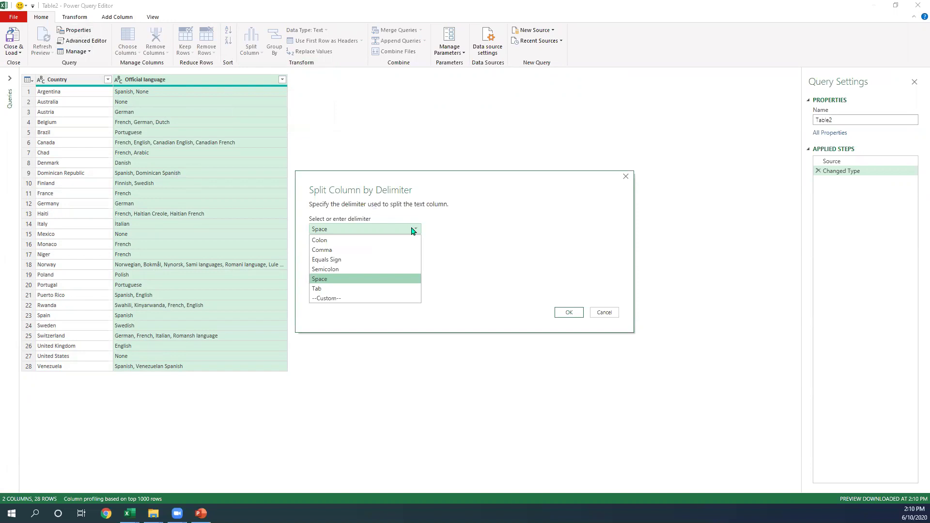
pyautogui.click(340, 299)
pyautogui.click(326, 242)
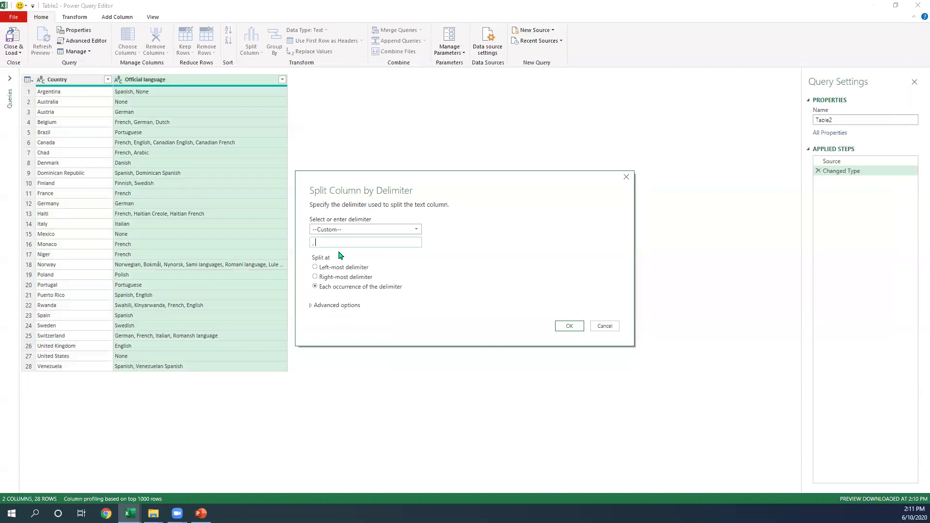
pyautogui.click(337, 305)
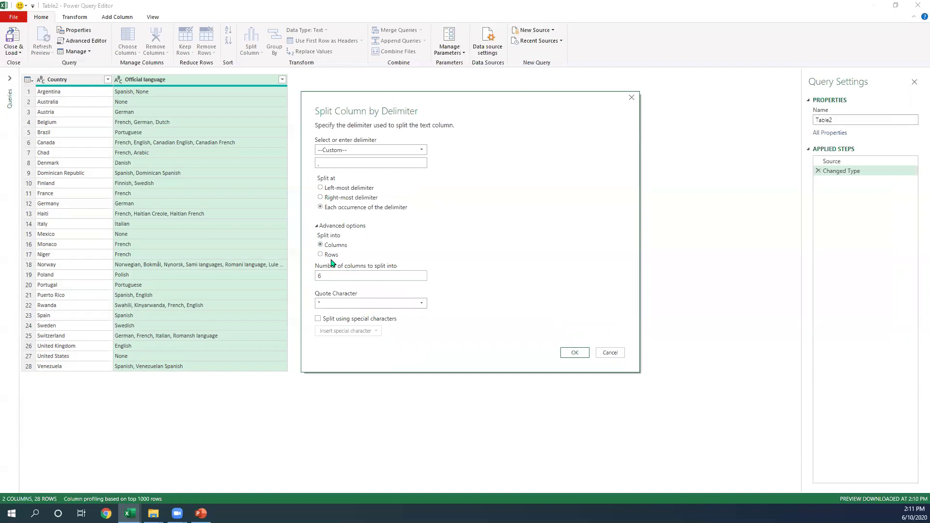
# Step: Confirm the split and review columns Official language.2 through Official language.6
pyautogui.click(574, 353)
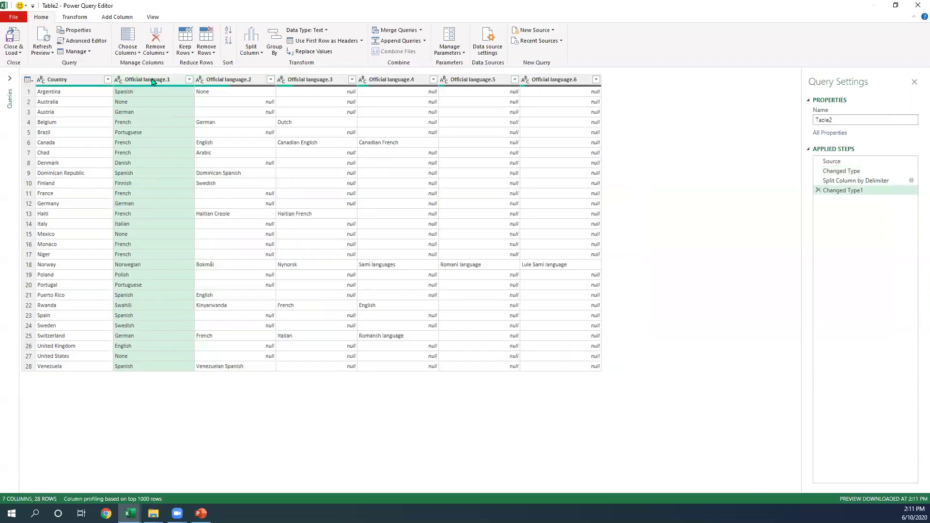
pyautogui.click(216, 80)
pyautogui.click(298, 80)
pyautogui.click(375, 81)
pyautogui.click(468, 81)
pyautogui.click(542, 82)
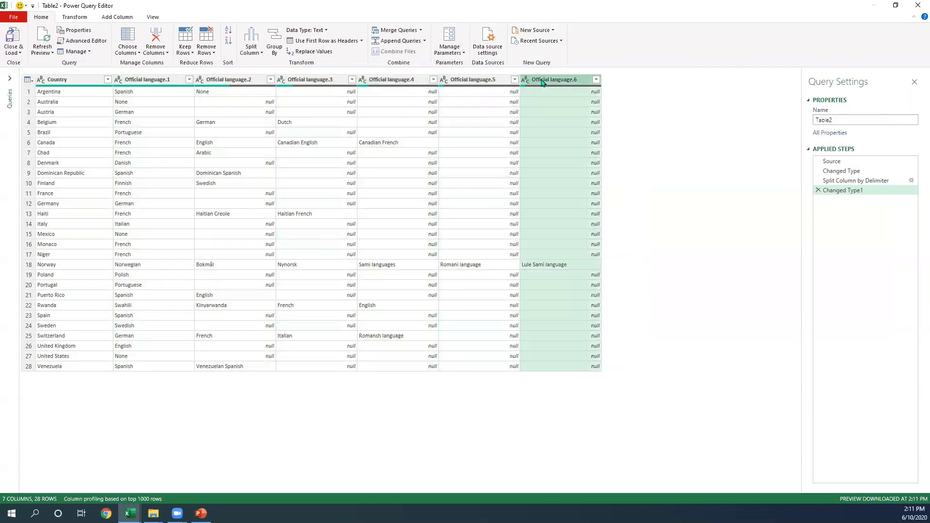
# Step: Inspect the Norway row, its Lule Sami value and a null cell, then choose Close & Load To
pyautogui.click(91, 268)
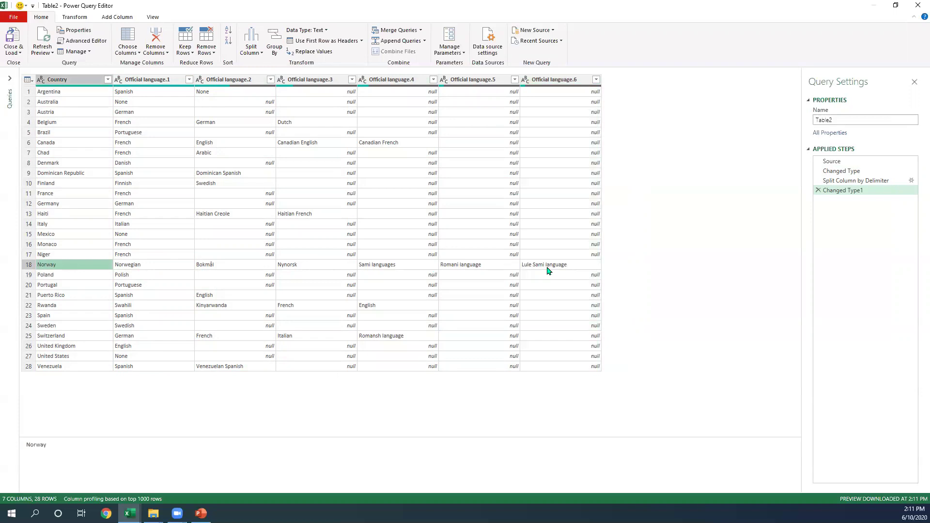
pyautogui.click(530, 270)
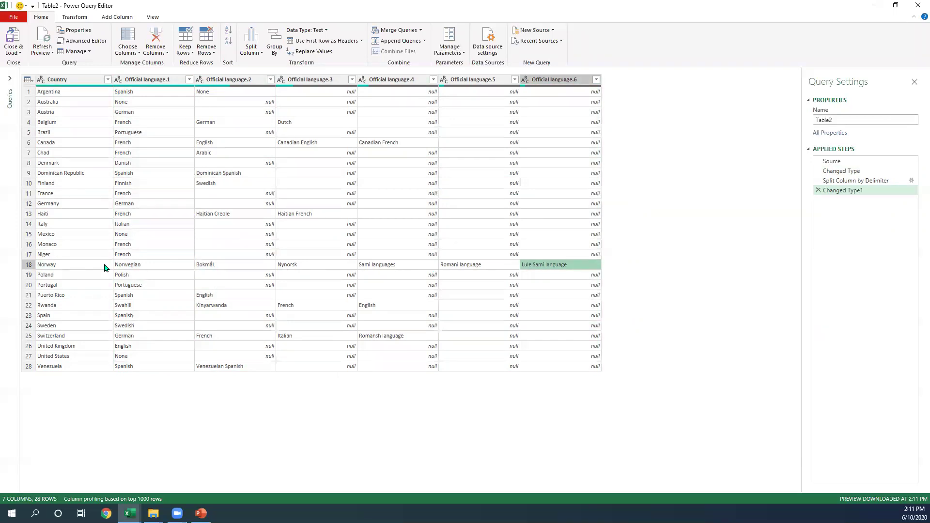
pyautogui.click(219, 244)
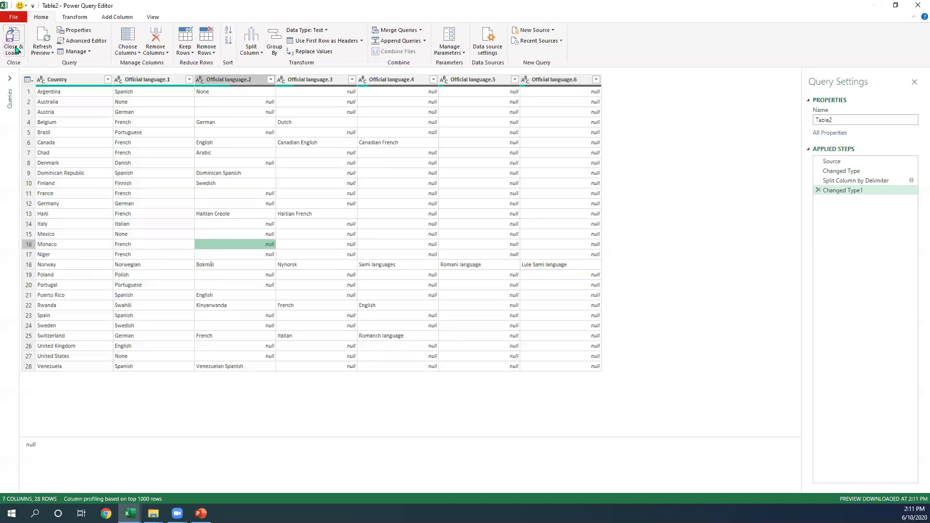
pyautogui.click(16, 54)
pyautogui.click(30, 74)
# Step: Load the split table to a new sheet, then send Sheet1's original table to Power Query again
pyautogui.click(320, 238)
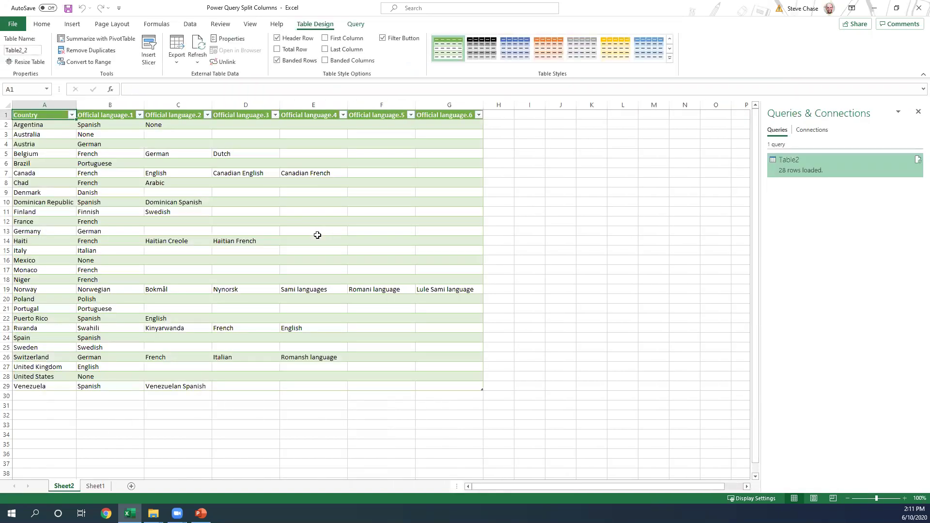
pyautogui.click(95, 486)
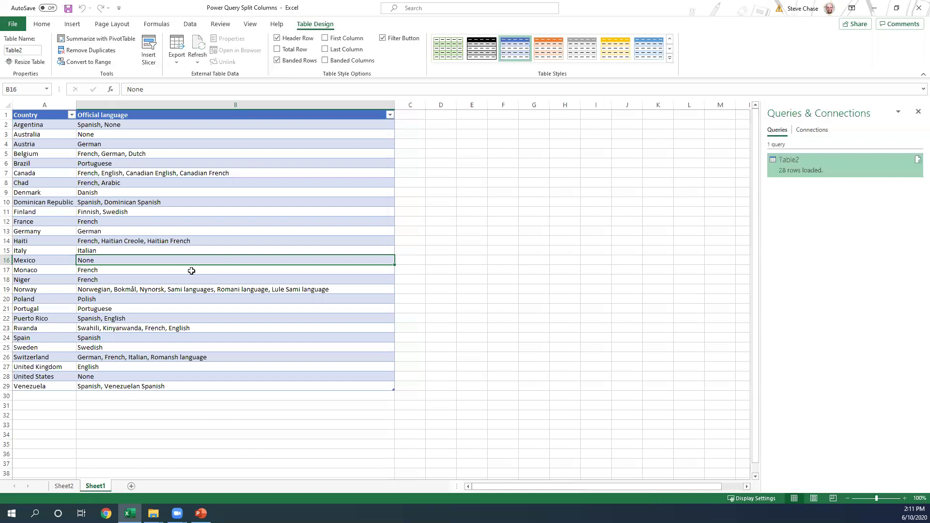
pyautogui.click(189, 25)
pyautogui.click(88, 62)
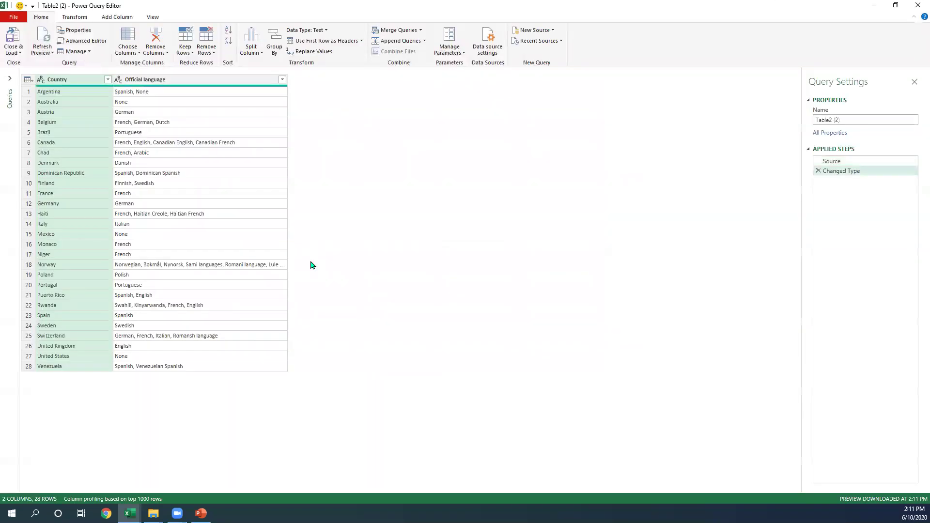
# Step: Split Official language by Comma into rows instead of columns
pyautogui.click(199, 80)
pyautogui.click(247, 52)
pyautogui.click(264, 63)
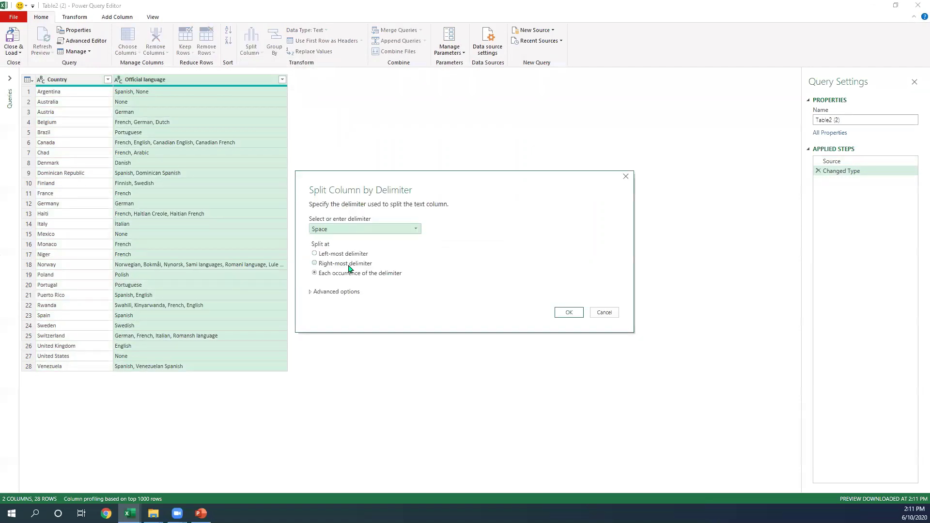
pyautogui.click(329, 232)
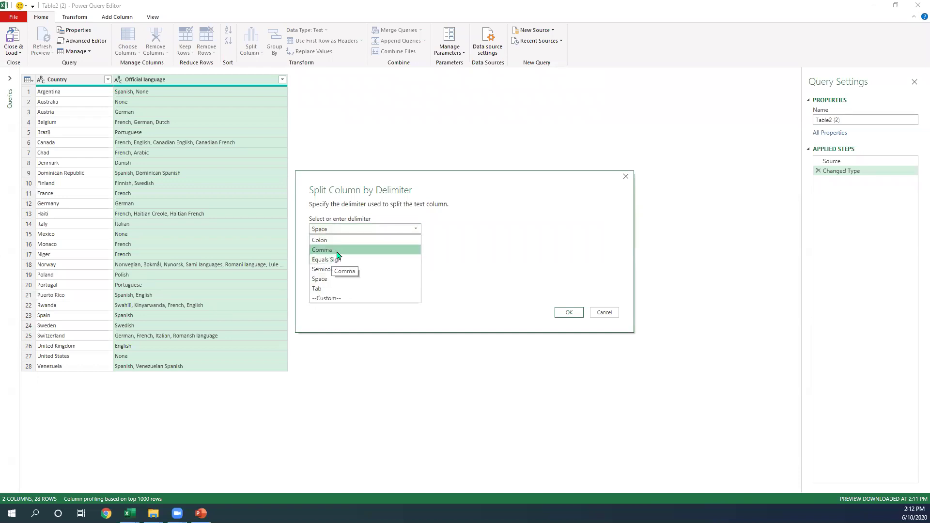
pyautogui.click(332, 253)
pyautogui.click(346, 293)
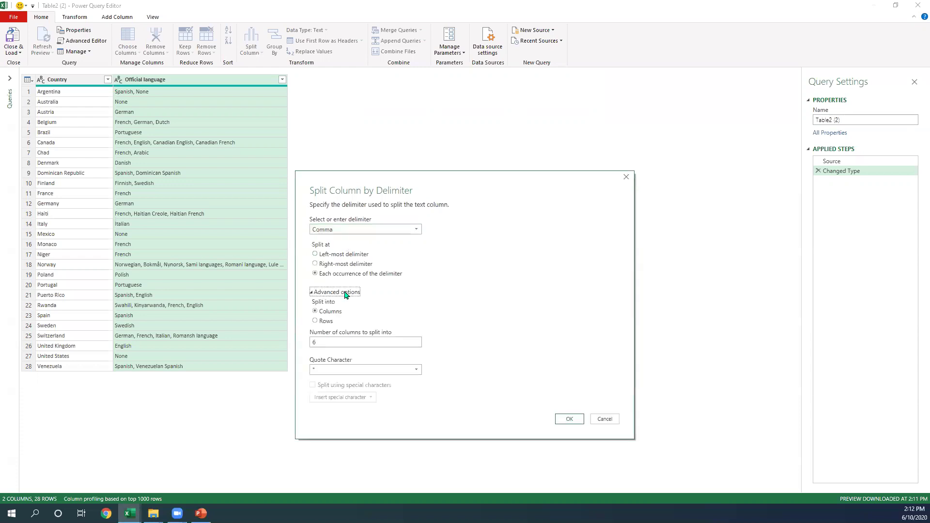
pyautogui.click(317, 321)
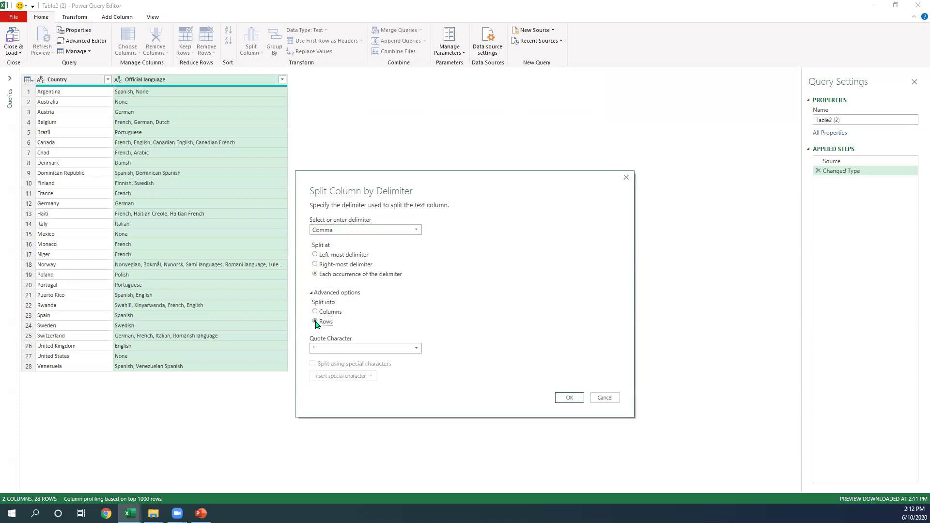
pyautogui.click(567, 399)
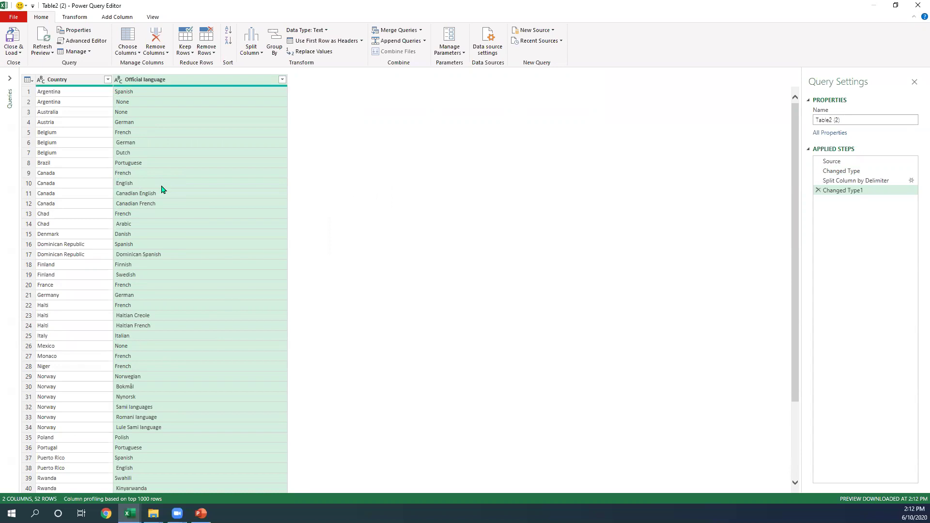
pyautogui.click(72, 176)
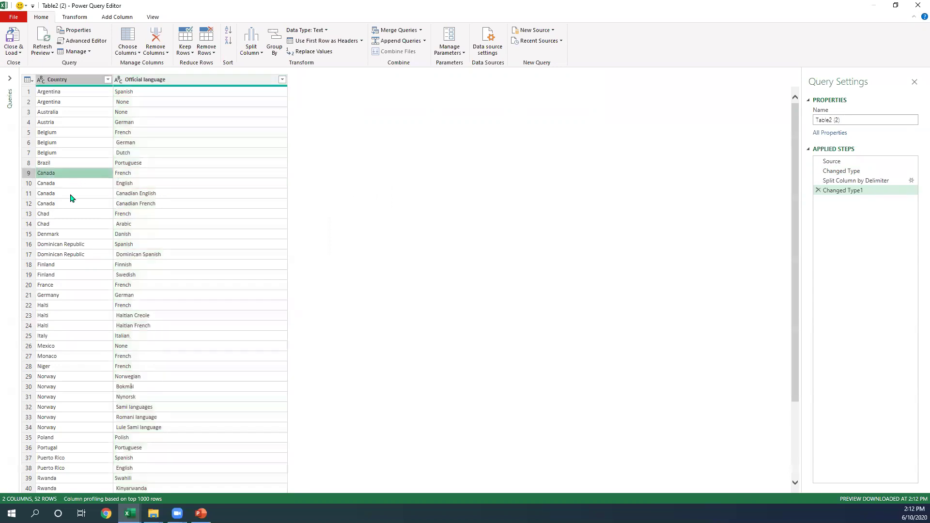
pyautogui.click(132, 177)
pyautogui.click(139, 186)
pyautogui.click(162, 195)
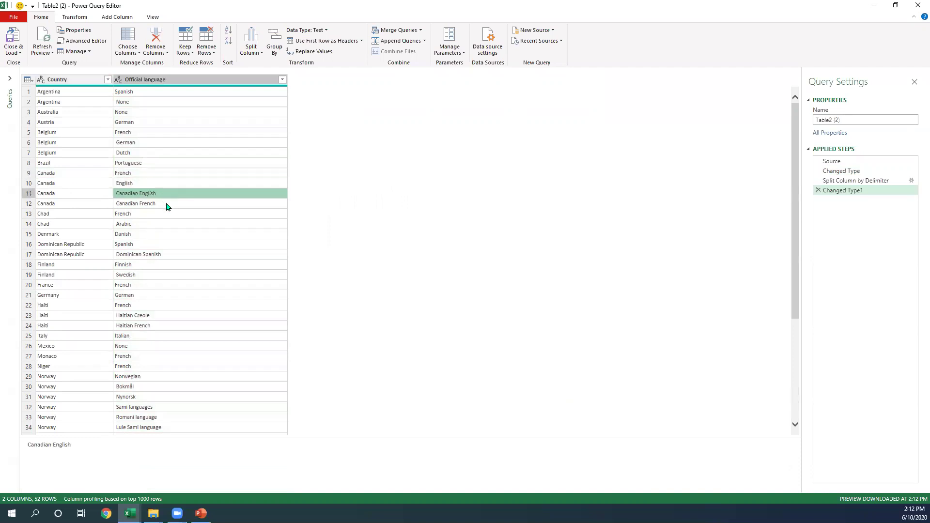
pyautogui.click(166, 204)
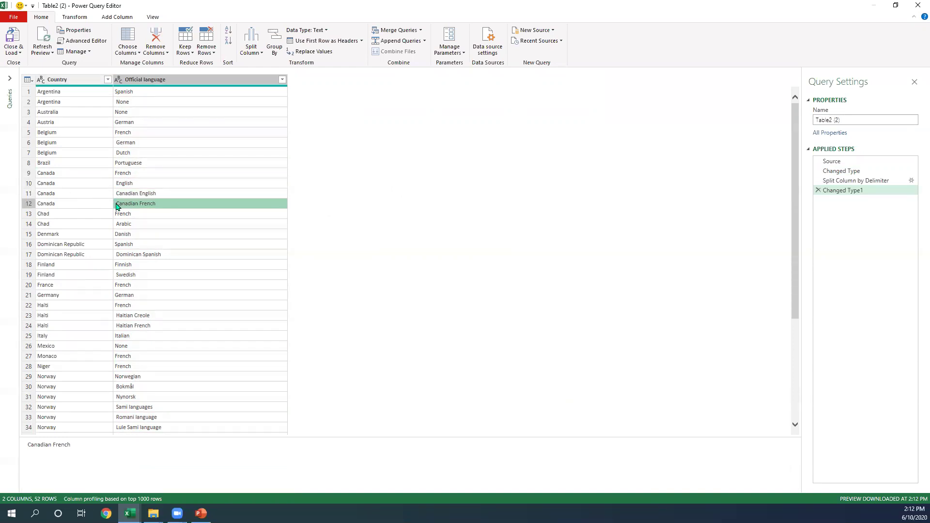
# Step: Re-split the Official language rows using a custom comma-plus-space delimiter
pyautogui.doubleClick(849, 180)
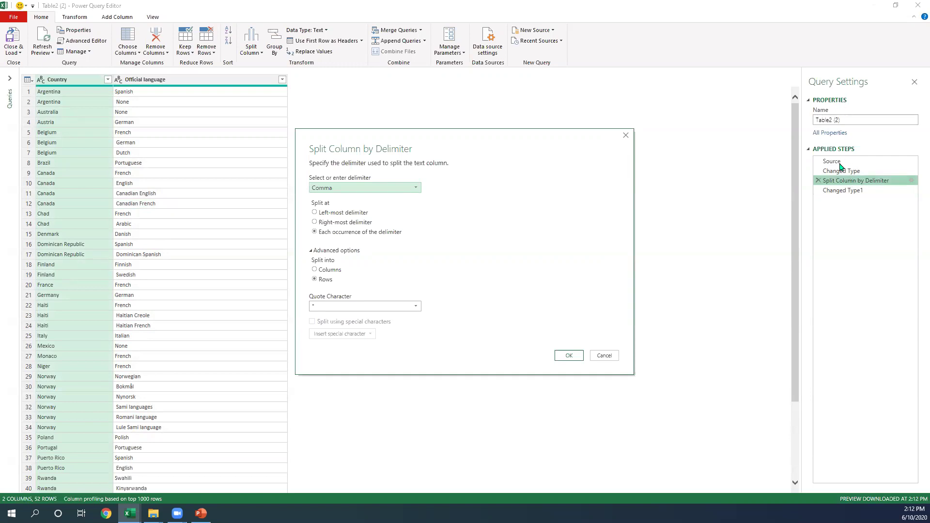
pyautogui.click(348, 189)
pyautogui.click(325, 201)
pyautogui.write(',')
pyautogui.click(571, 370)
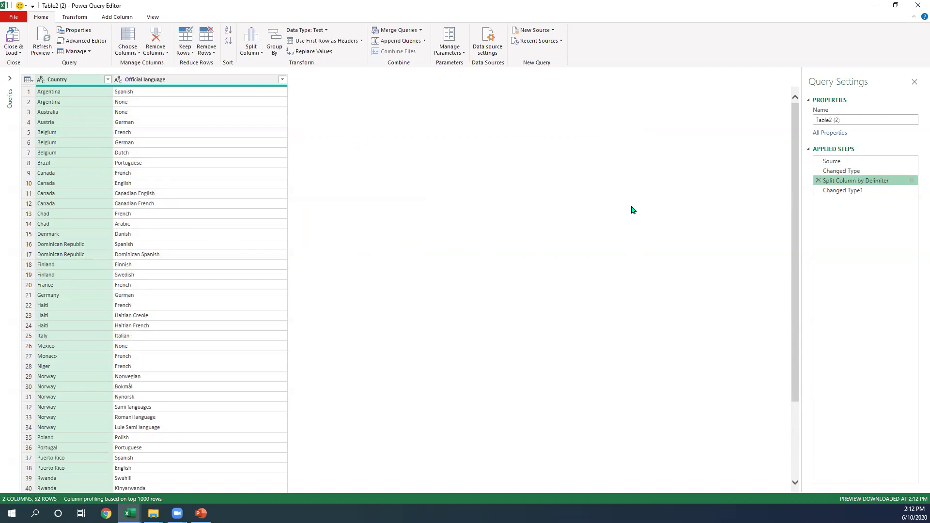
# Step: Set the split step's delimiter back to plain Comma
pyautogui.doubleClick(840, 184)
pyautogui.click(342, 183)
pyautogui.click(334, 201)
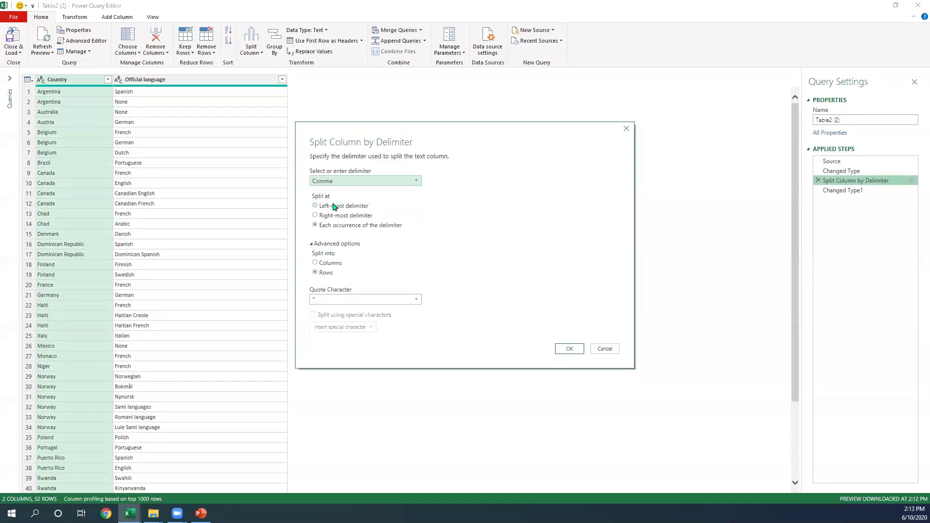
pyautogui.click(566, 348)
# Step: Check France's French value, then Close & Load the 52-row result into Excel
pyautogui.click(146, 286)
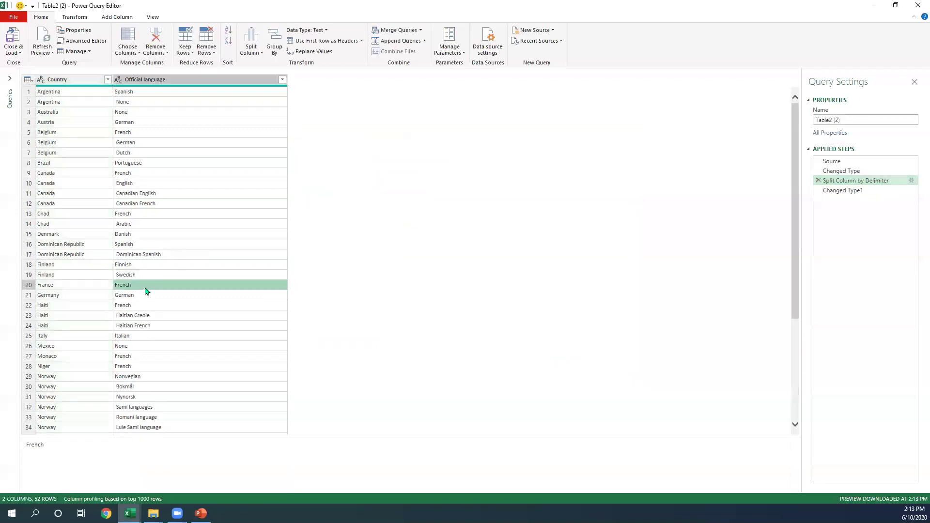
pyautogui.scroll(-5, 163, 309)
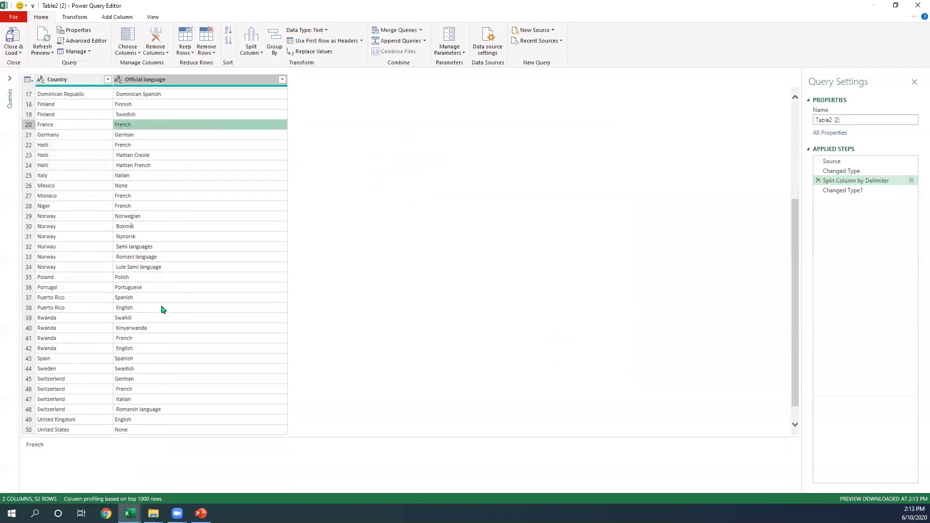
pyautogui.scroll(5, 163, 309)
pyautogui.click(11, 39)
# Step: Widen columns A and B and enter =TRIM([@[Official language]]) in C2
pyautogui.doubleClick(143, 106)
pyautogui.moveTo(77, 100); pyautogui.dragTo(119, 103)
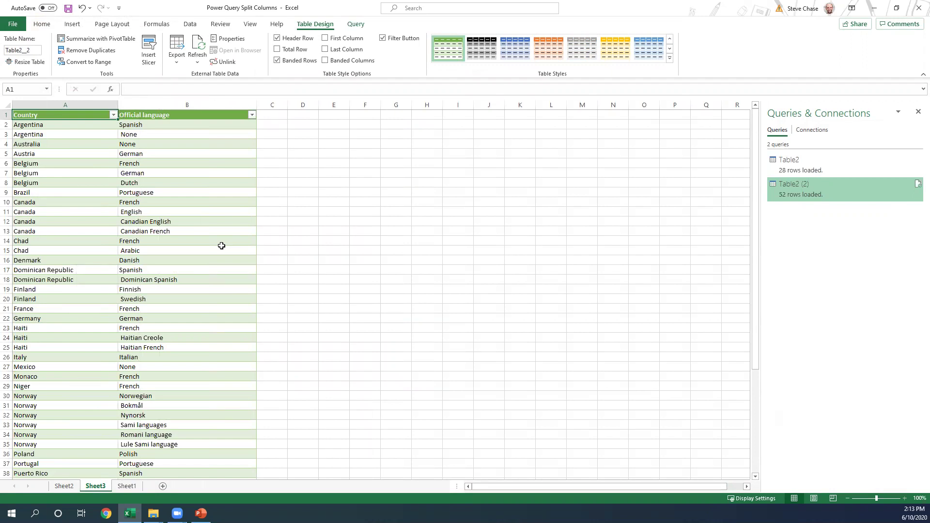
pyautogui.click(274, 126)
pyautogui.write('=')
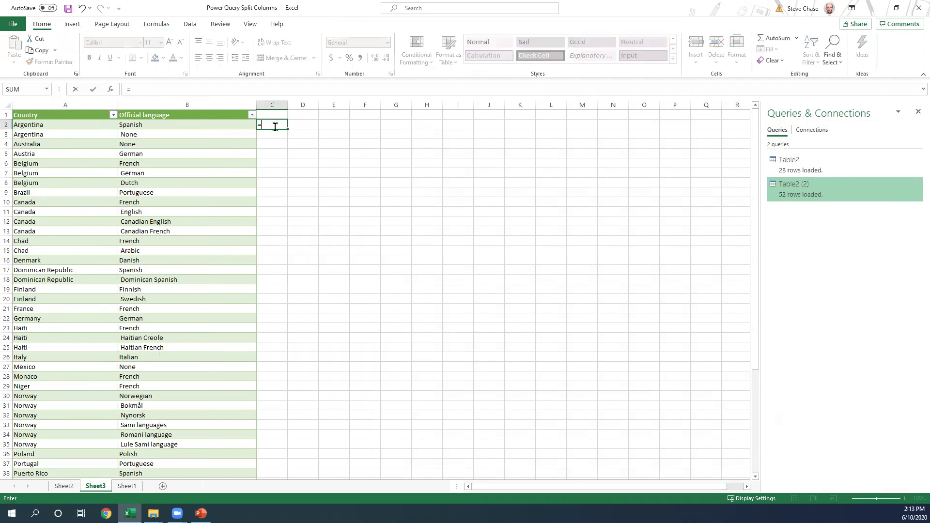
pyautogui.write('trim(')
pyautogui.click(223, 124)
pyautogui.write(')')
pyautogui.press('Return')
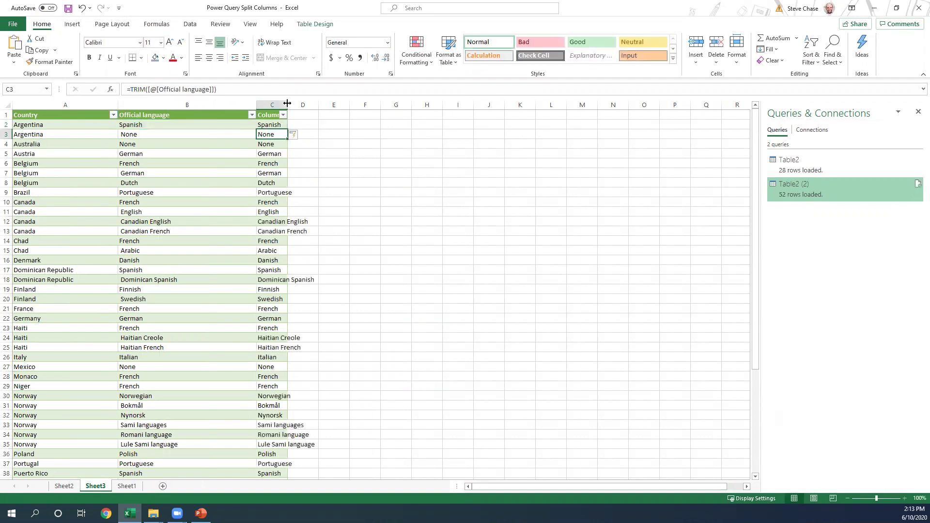
# Step: Widen column C and compare the trim formula in C15 with the original value in B14
pyautogui.moveTo(287, 103); pyautogui.dragTo(342, 104)
pyautogui.click(196, 249)
pyautogui.click(266, 249)
pyautogui.click(218, 243)
# Step: Reopen Table2 (2) and apply Transform > Format > Trim to the Official language column
pyautogui.doubleClick(791, 193)
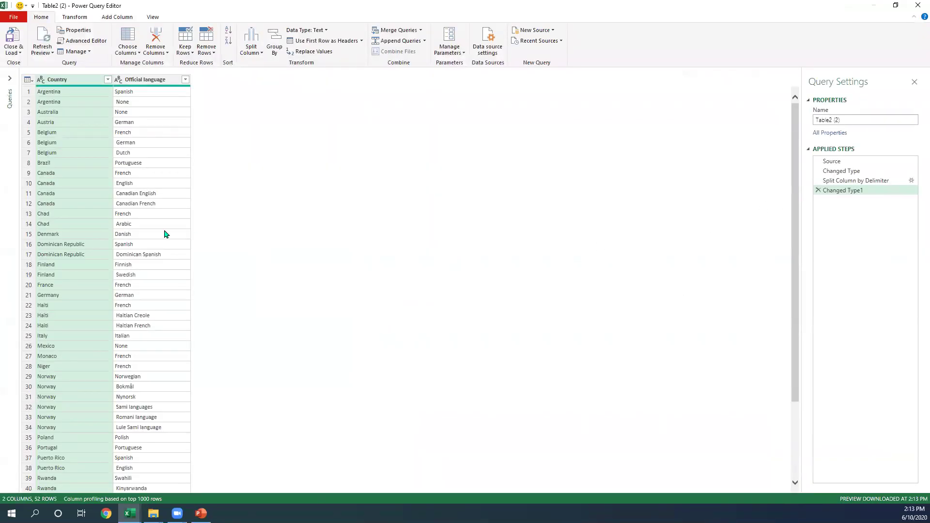
pyautogui.click(144, 83)
pyautogui.click(76, 19)
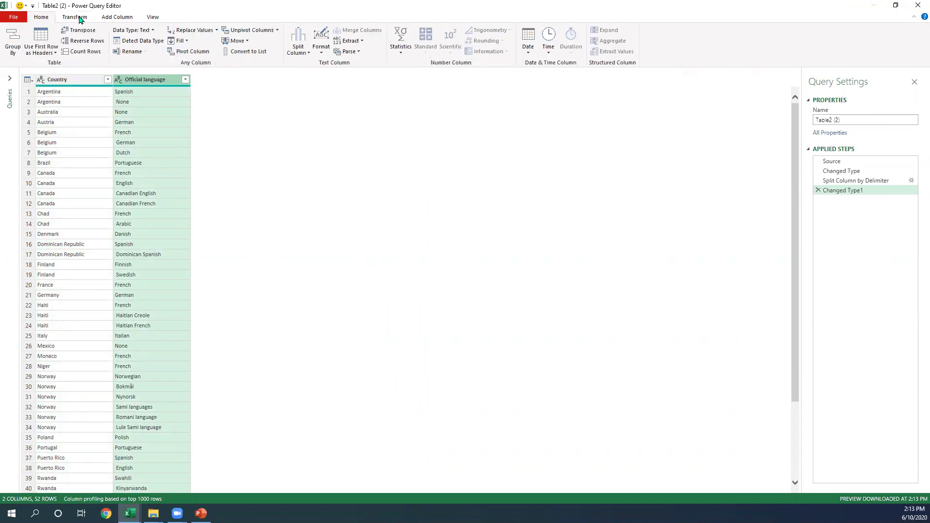
pyautogui.click(319, 53)
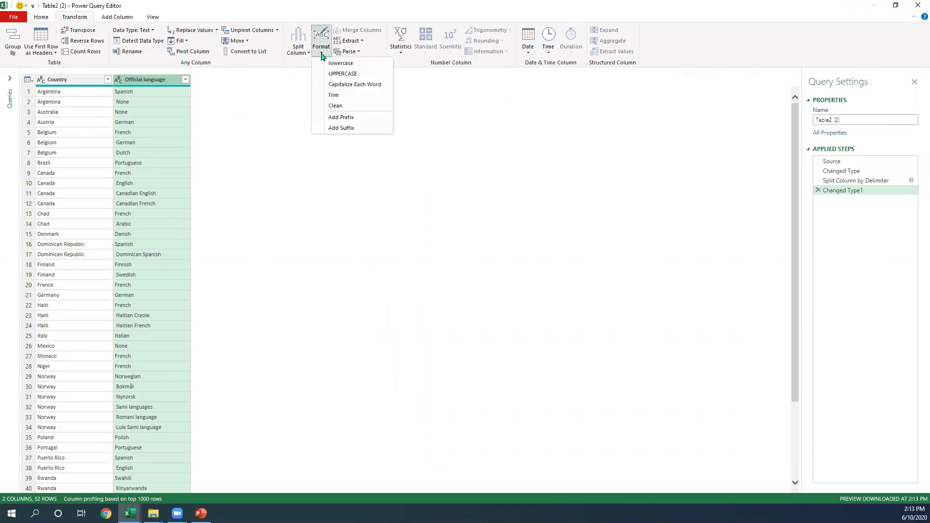
pyautogui.click(334, 95)
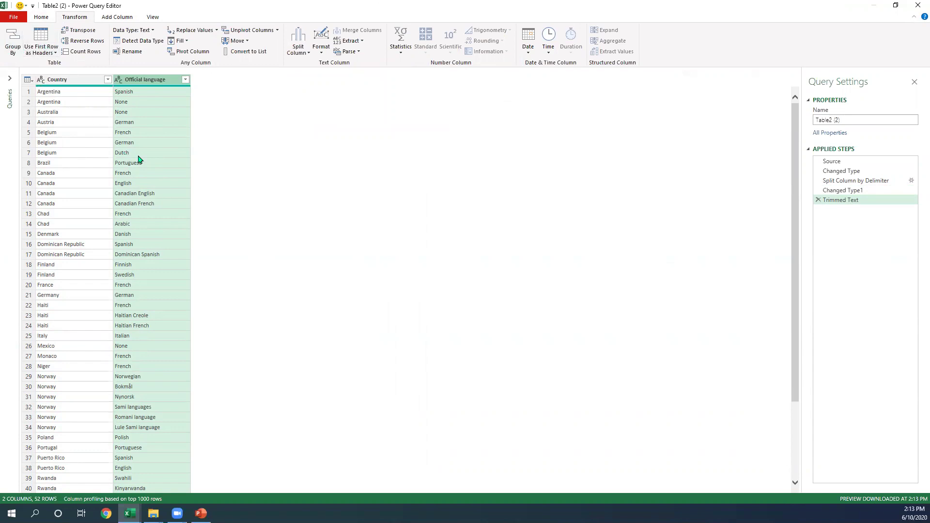
pyautogui.click(16, 21)
pyautogui.click(105, 233)
# Step: Close & Load the trimmed query, check values in B13:B17, then return to the slide show
pyautogui.click(13, 17)
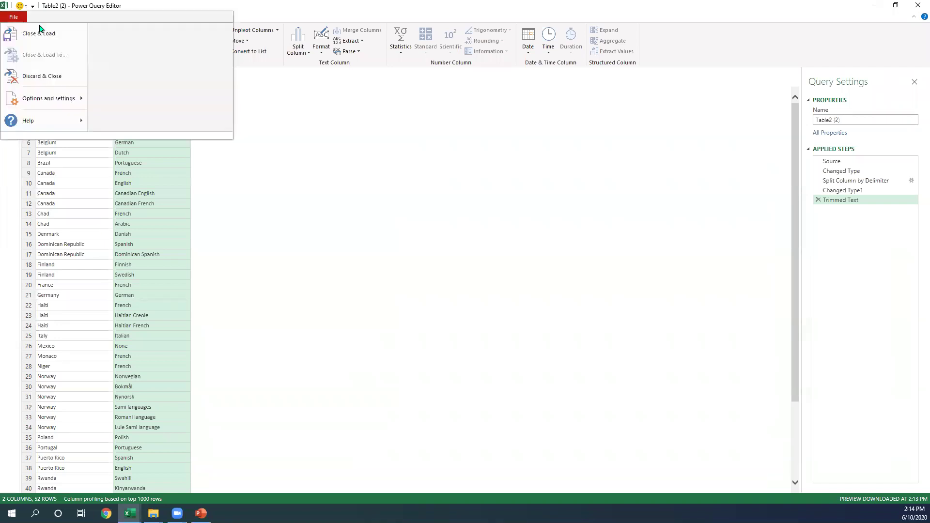
pyautogui.click(39, 33)
pyautogui.moveTo(87, 269); pyautogui.dragTo(89, 179)
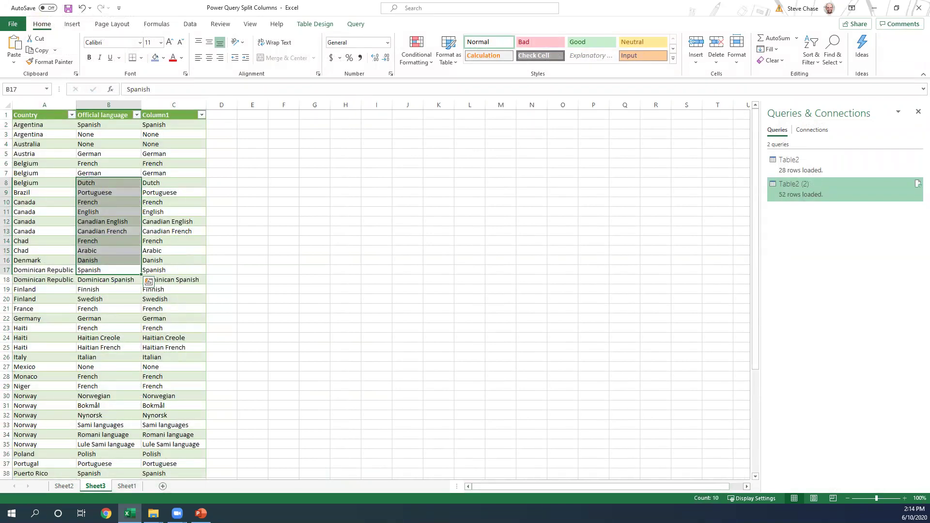
pyautogui.click(201, 513)
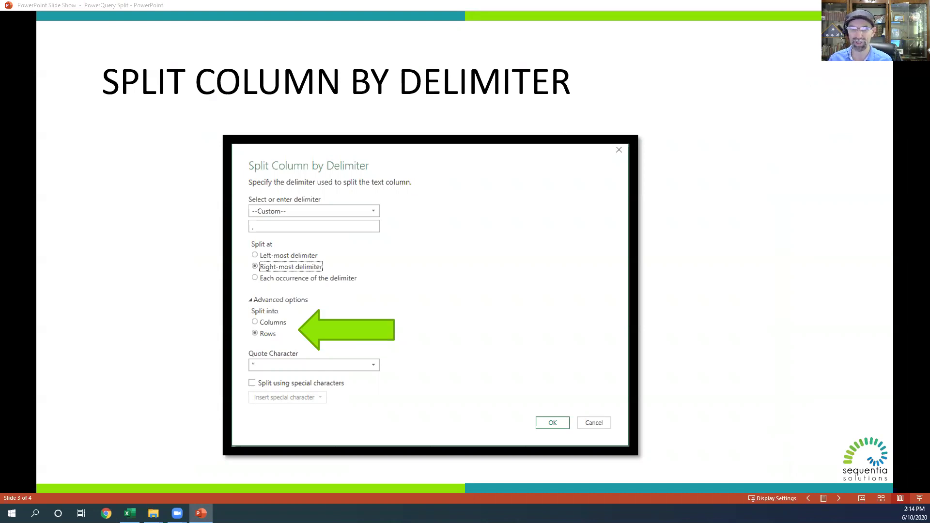
# Step: Advance the slide show to slide 4, the closing Contact slide
pyautogui.click(695, 355)
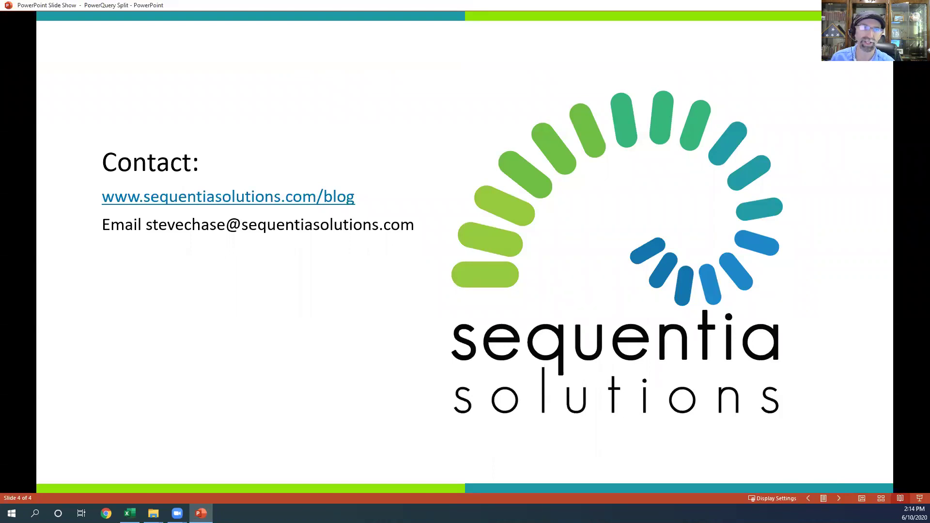